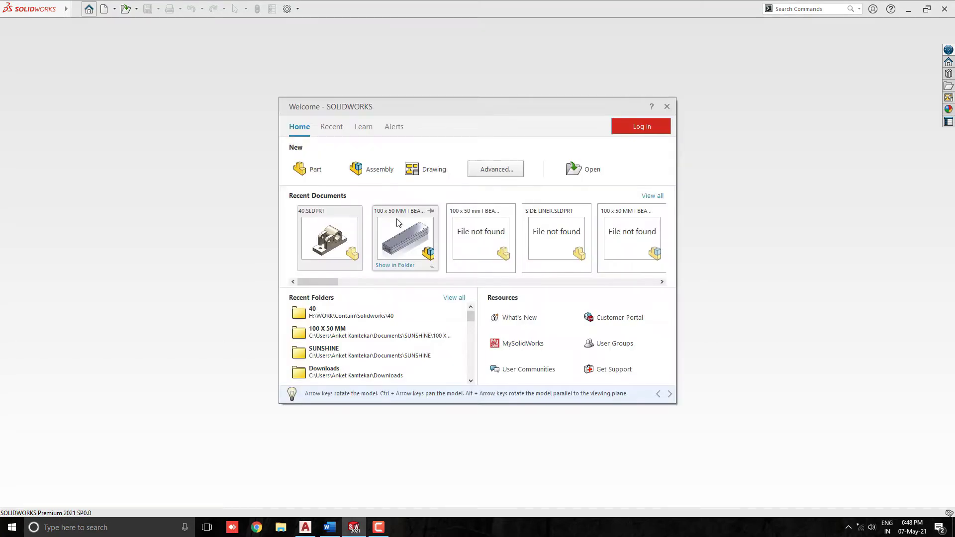
Step: Create a new blank part from the Welcome dialog's New section
left_click(329, 179)
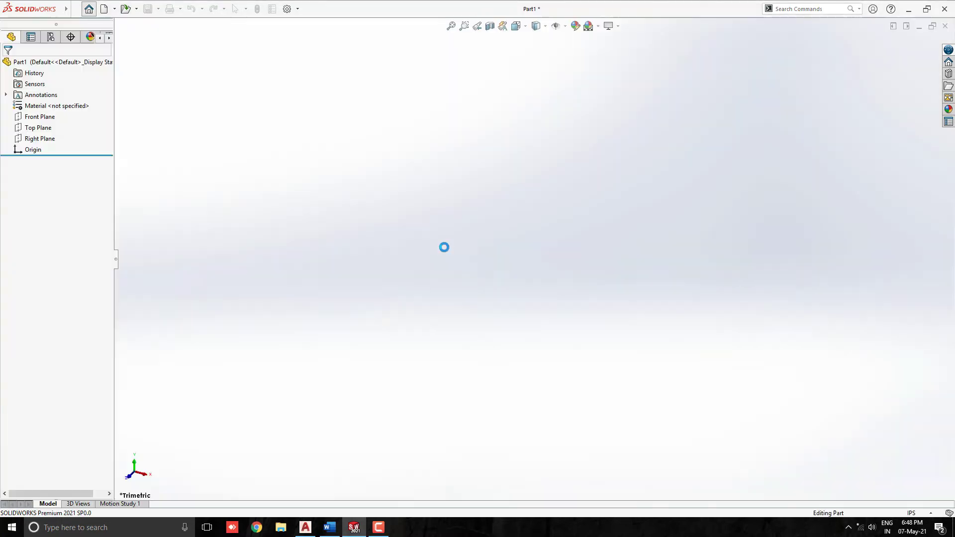
Step: Set Part1 to MMGS and sketch an origin-centred 80 × 50 rectangle on Front Plane
left_click(925, 514)
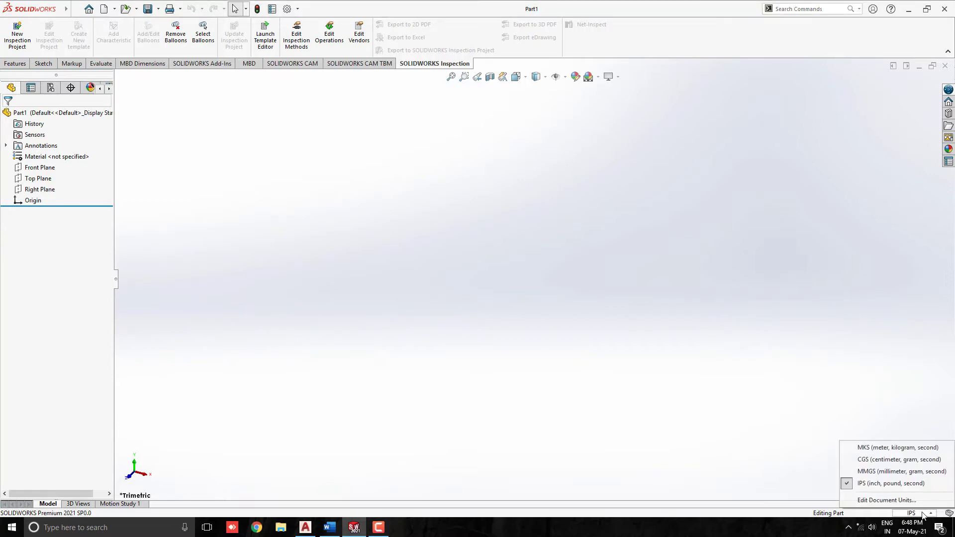
left_click(875, 472)
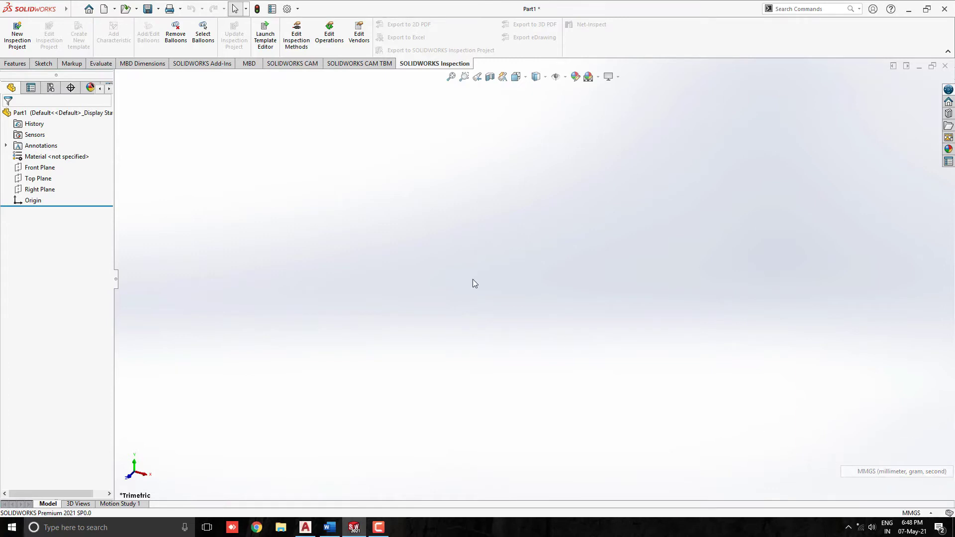
left_click(40, 167)
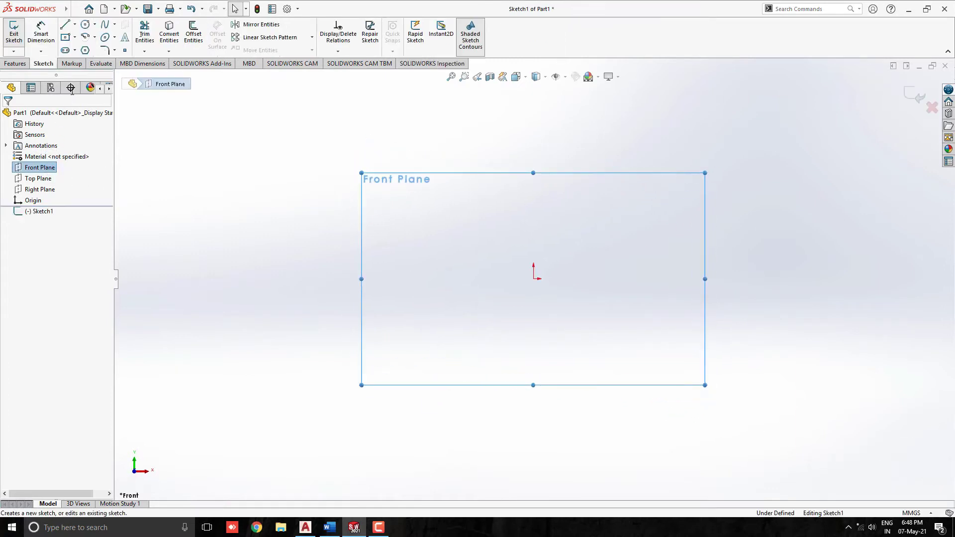
left_click(66, 36)
left_click(535, 280)
left_click(629, 228)
type("80")
key("Tab")
type("50")
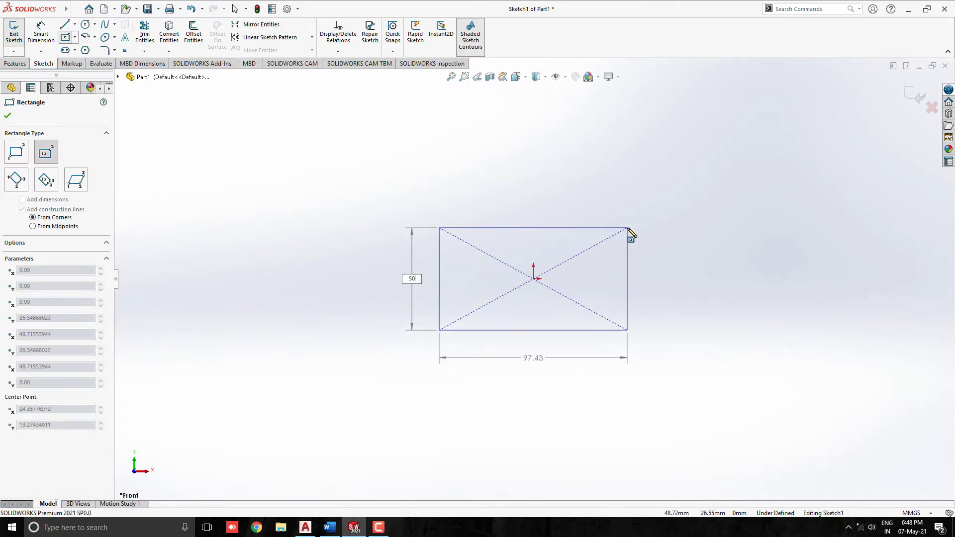
key("Return")
key("Escape")
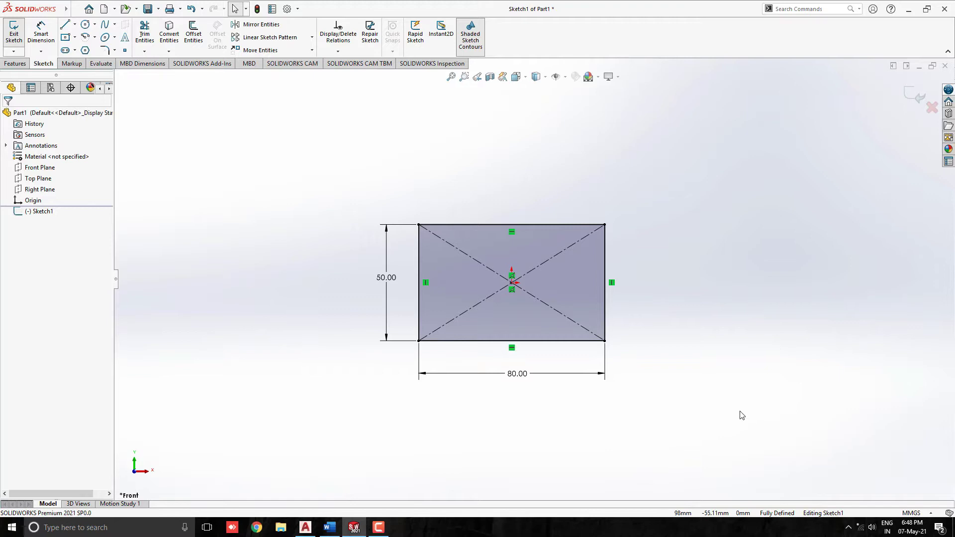
Step: Create a second part, Part2, from the New SOLIDWORKS Document dialog
key("ctrl+n")
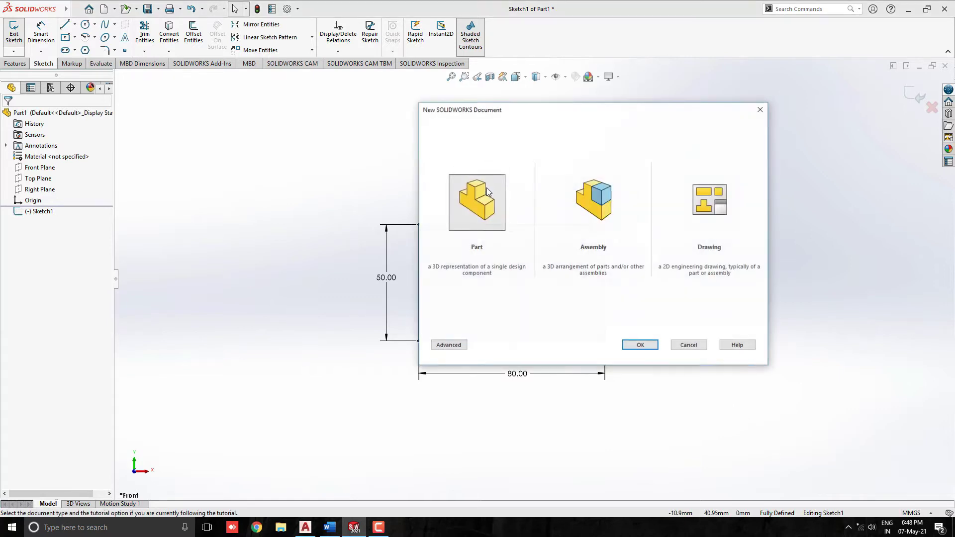
left_click(479, 212)
left_click(639, 345)
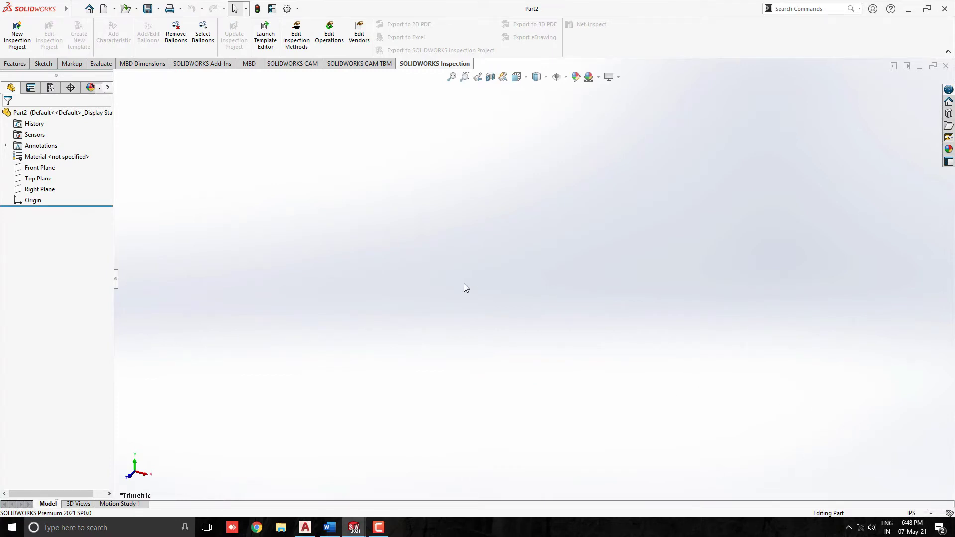
Step: Choose MMGS as Part2's unit system under Document Properties > Units
left_click(287, 9)
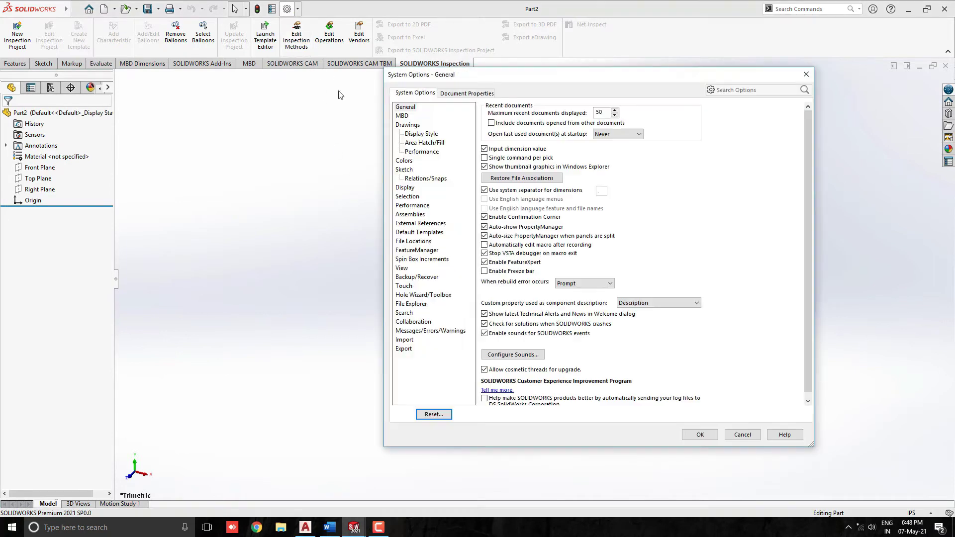
left_click(453, 94)
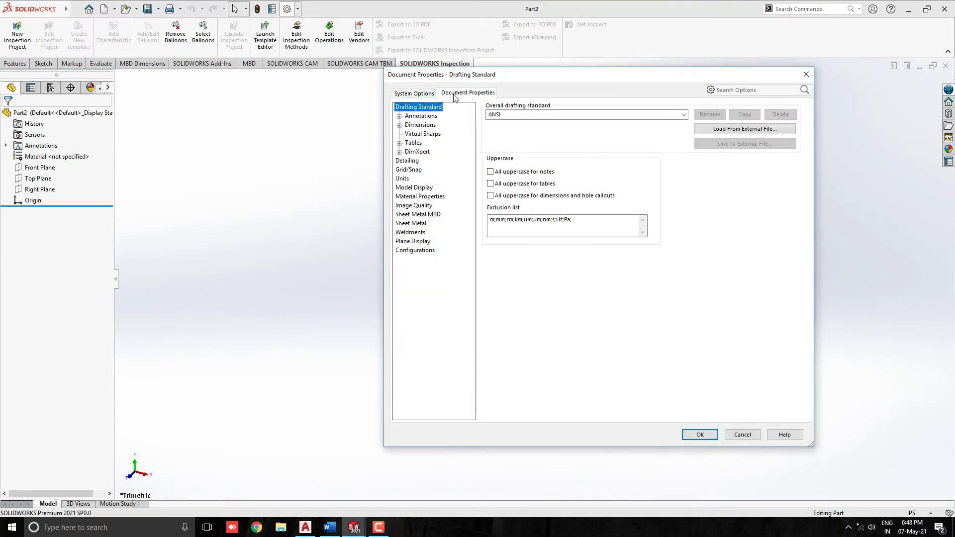
left_click(402, 179)
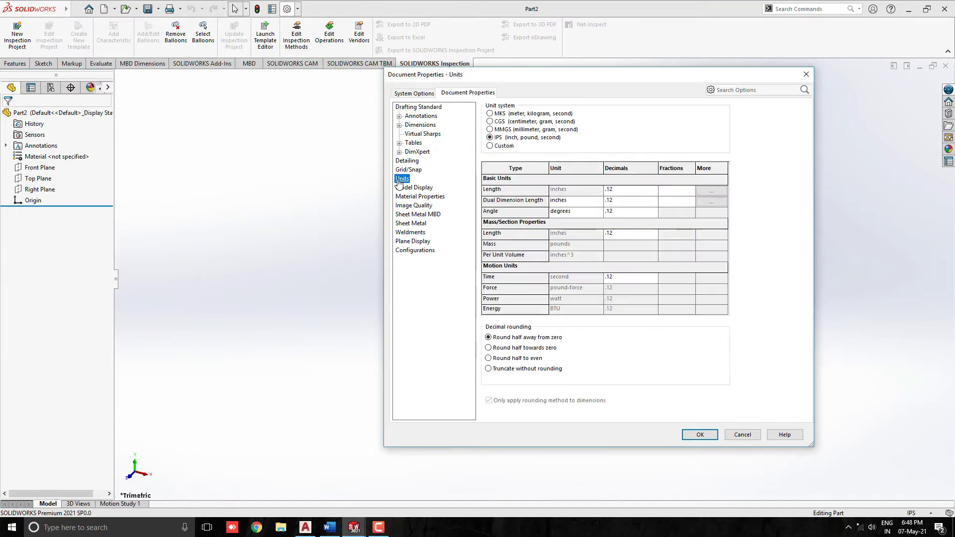
left_click(490, 129)
left_click(698, 434)
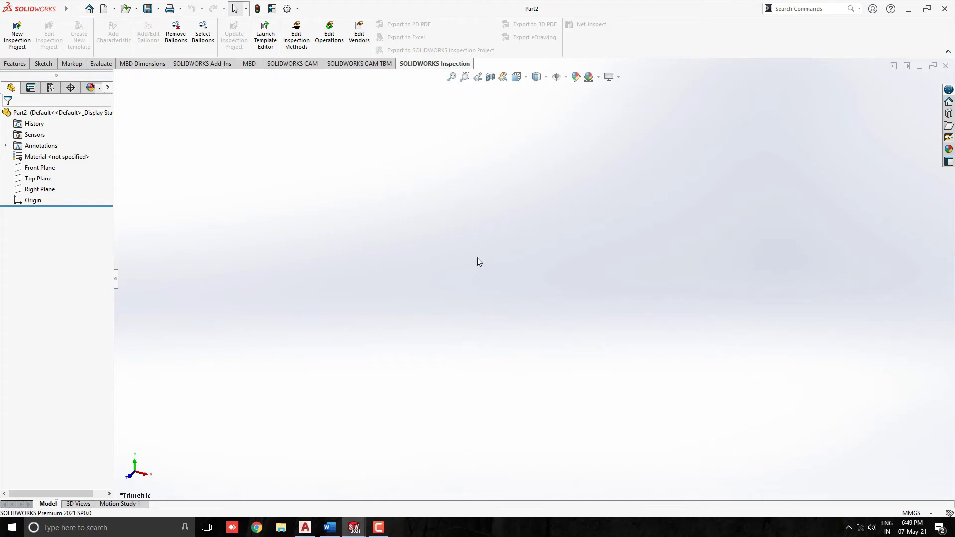
Step: Create a third part, then close all open parts, answering the save prompt
key("ctrl+n")
left_click(634, 344)
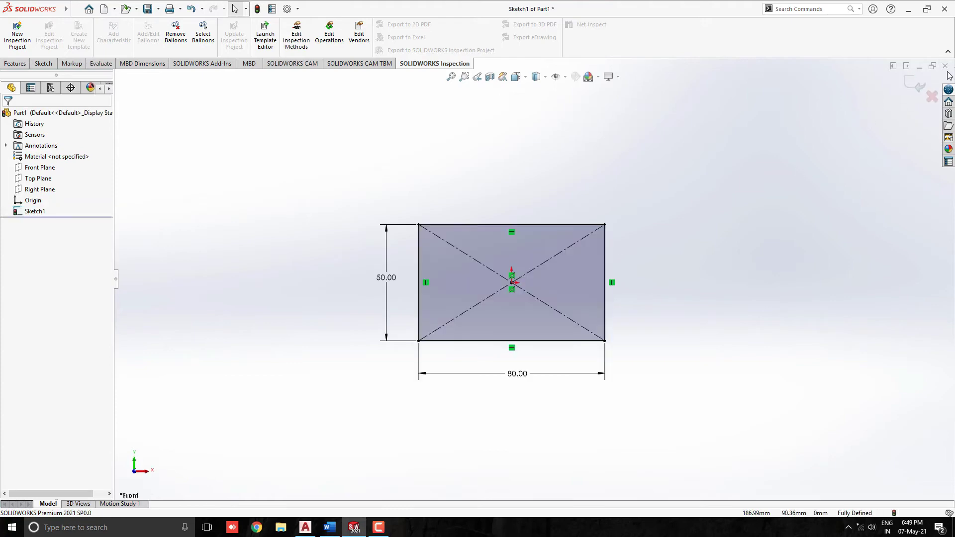
left_click(945, 66)
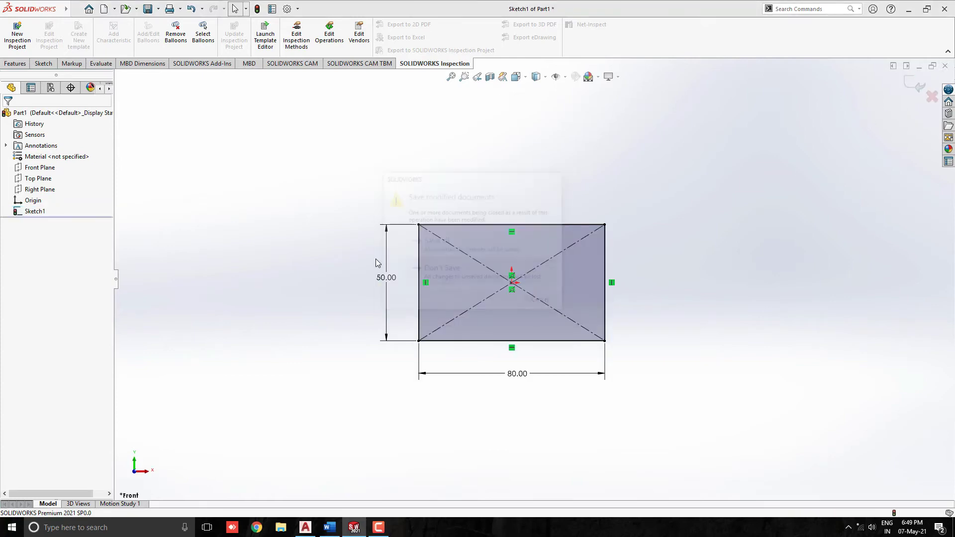
left_click(375, 258)
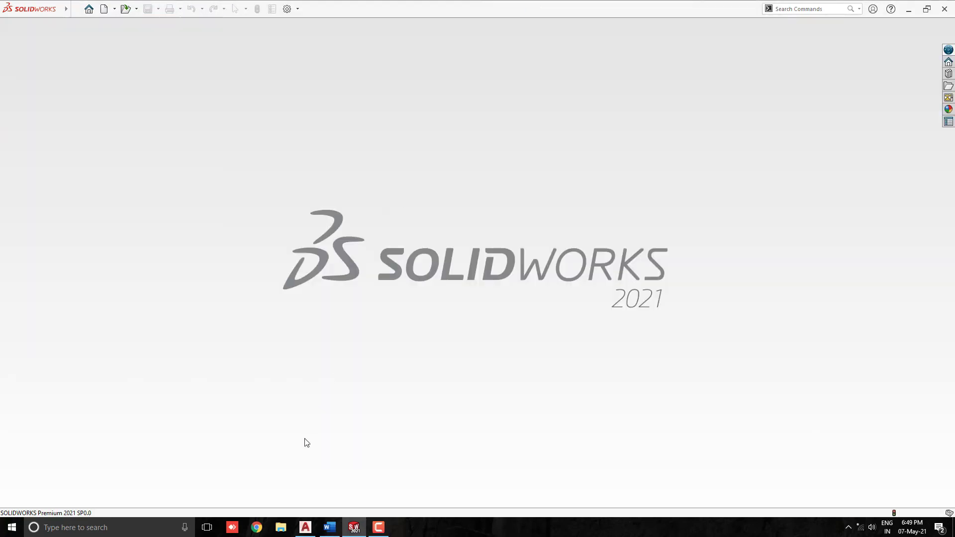
Step: Open Local Disk (C:) in File Explorer, show hidden items, and select ProgramData
left_click(280, 527)
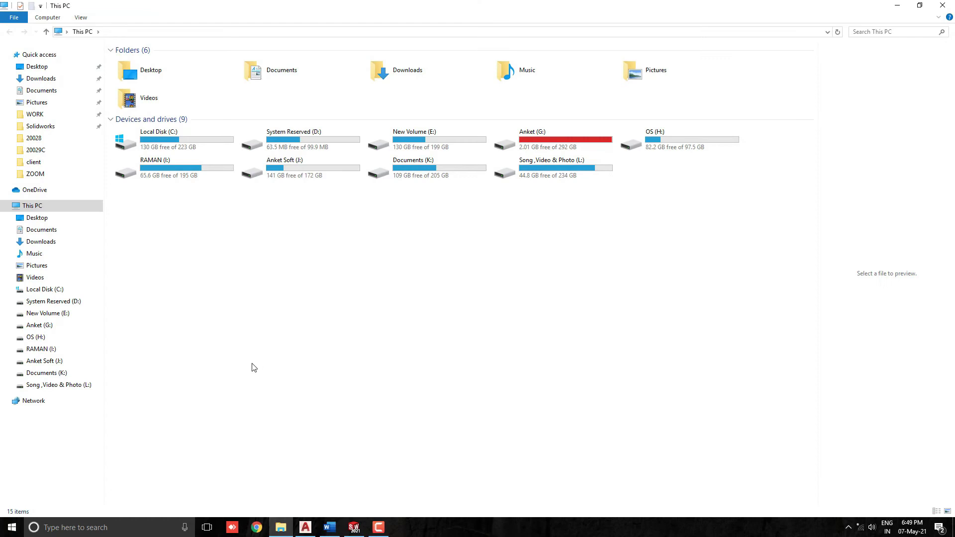
double_click(170, 148)
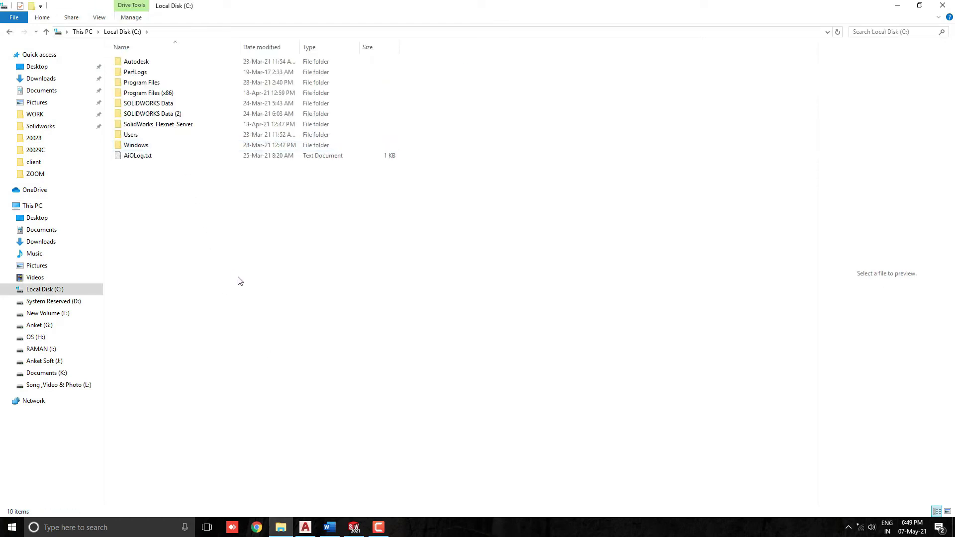
left_click(100, 18)
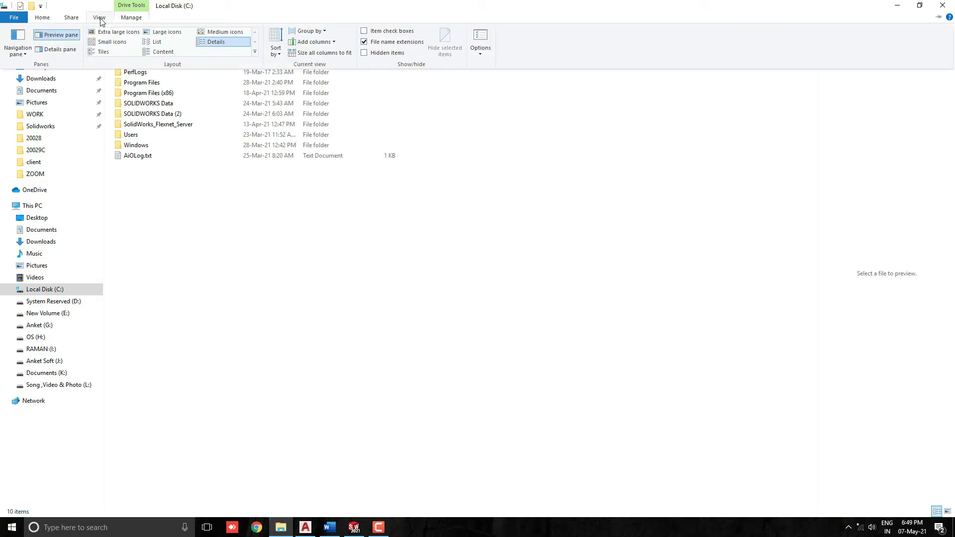
left_click(365, 53)
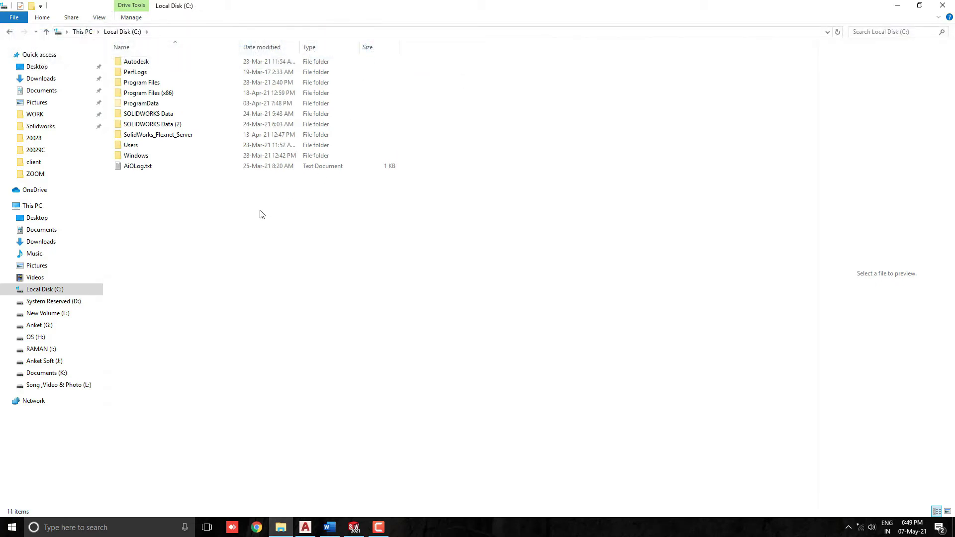
left_click(132, 106)
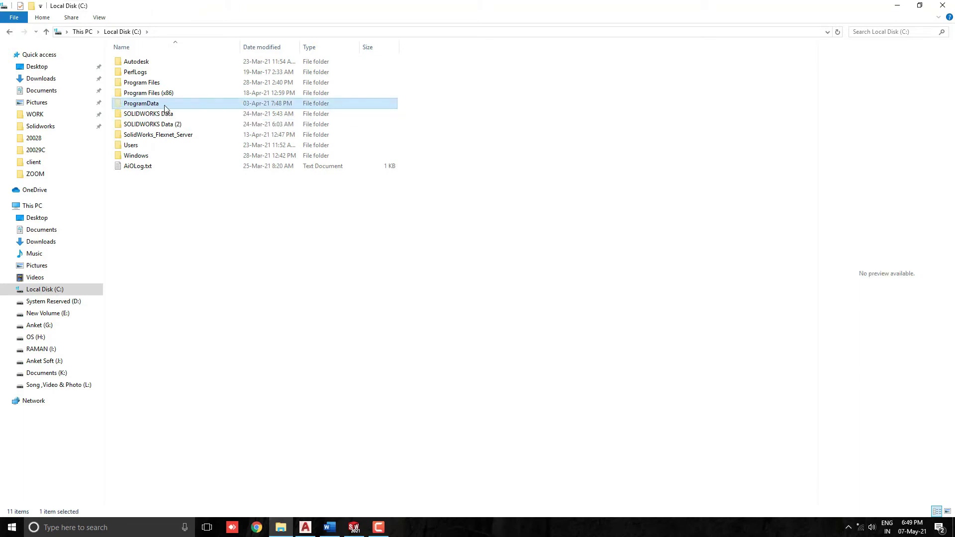
Step: Browse to ProgramData\SOLIDWORKS\SOLIDWORKS 2021\templates and select Part.PRTDOT
double_click(164, 108)
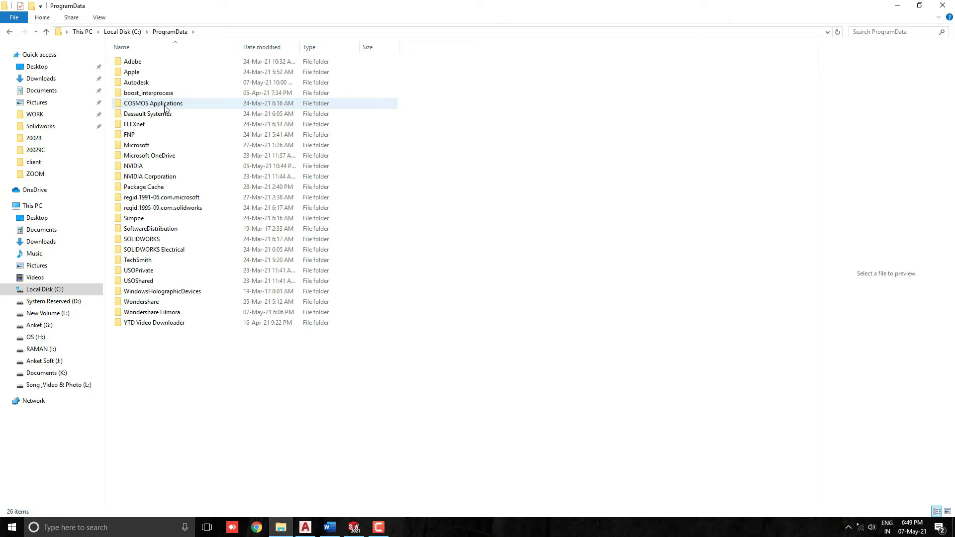
double_click(153, 239)
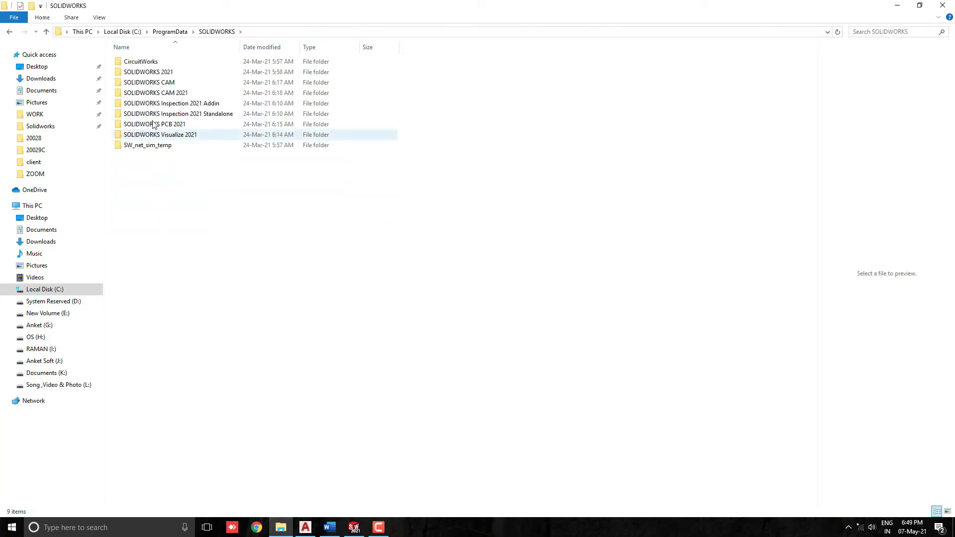
left_click(180, 74)
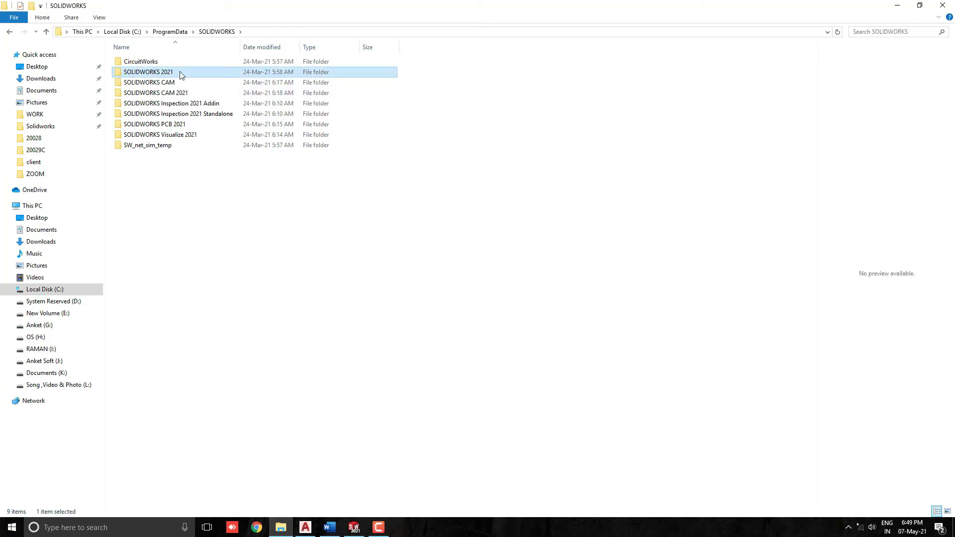
double_click(180, 75)
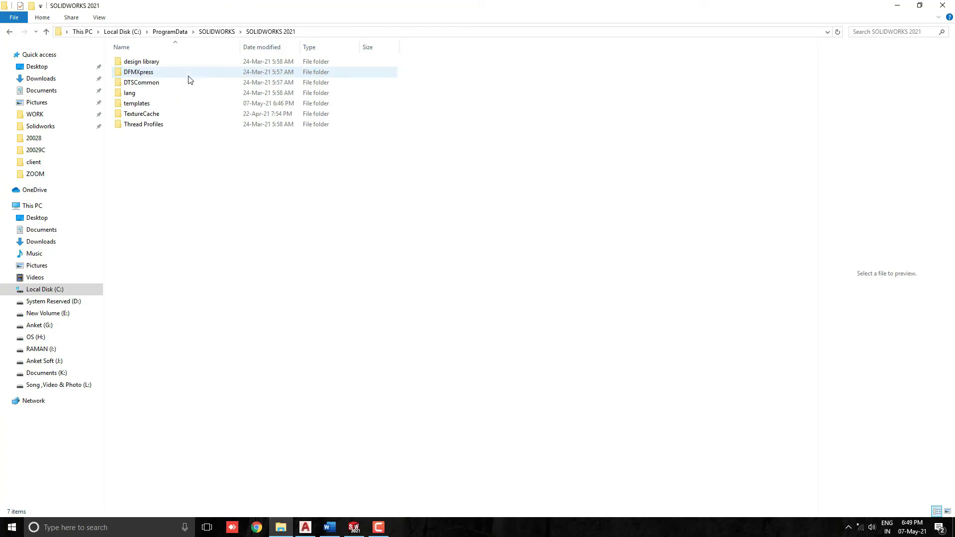
left_click(148, 106)
double_click(148, 106)
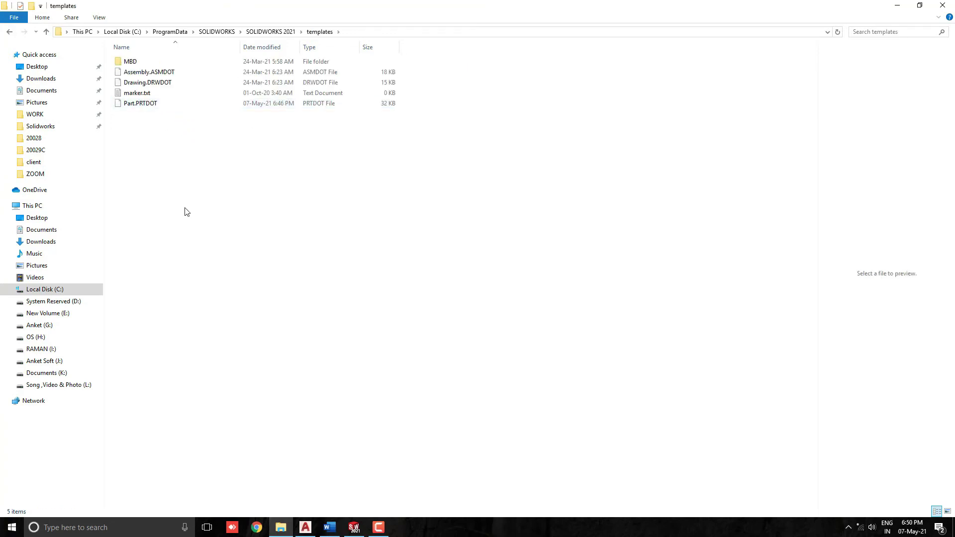
left_click(147, 109)
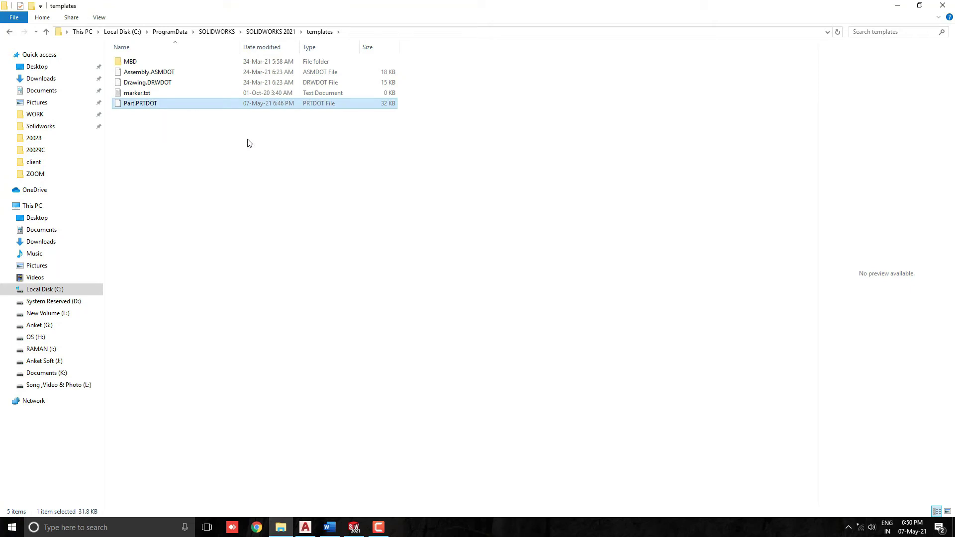
Step: Bring Part.PRTDOT into SOLIDWORKS and save it to clear read-only status
left_click(919, 5)
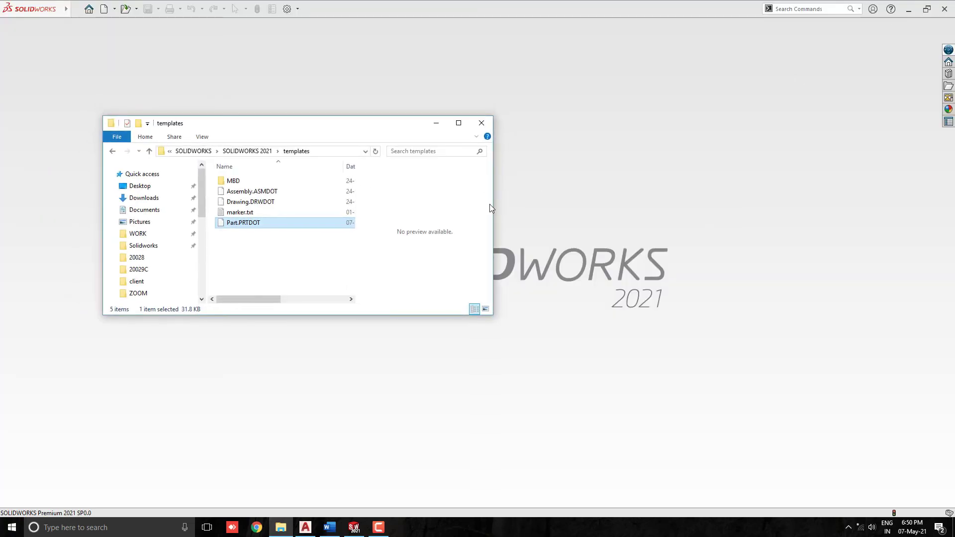
mouse_move(252, 224)
left_mouse_down()
mouse_move(568, 262)
mouse_move(560, 260)
left_mouse_up()
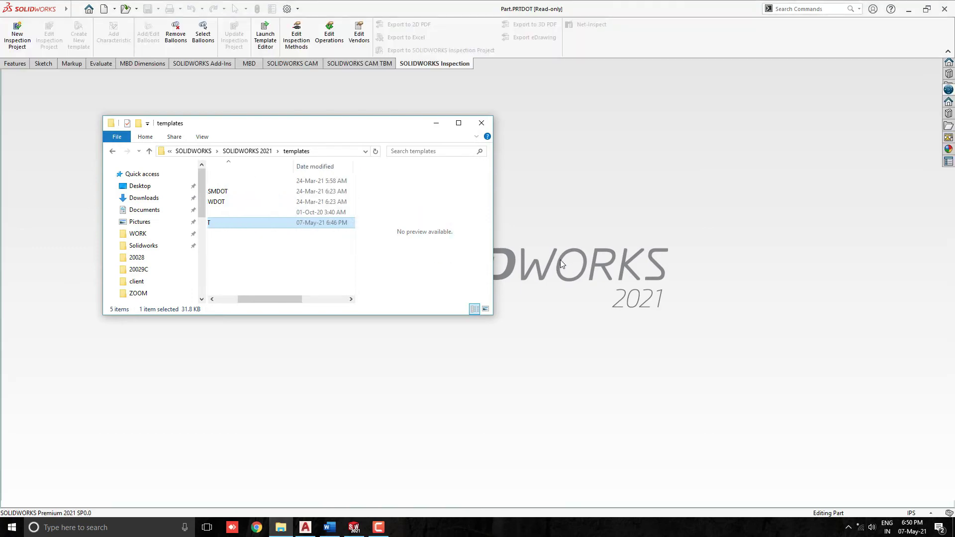
left_click(435, 122)
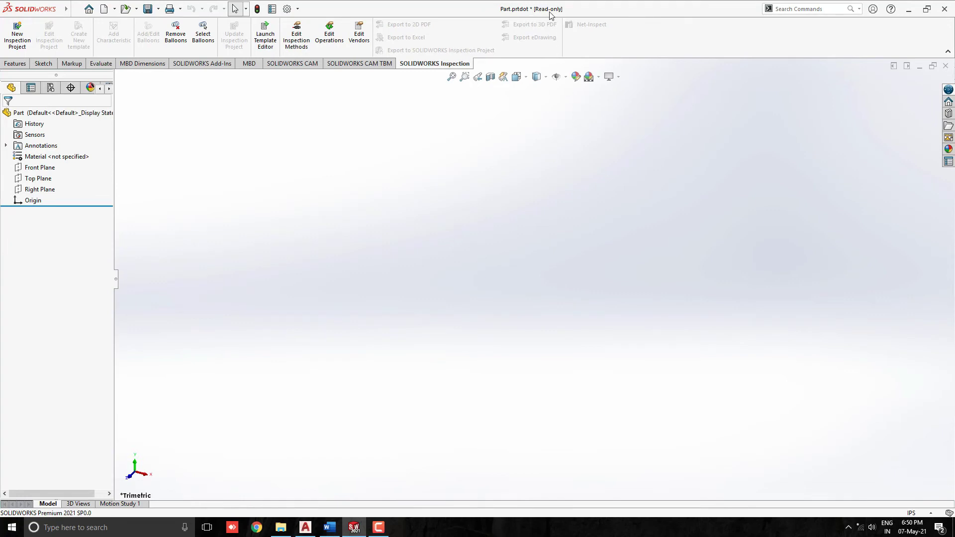
left_click(148, 10)
Step: Switch the Part.PRTDOT template's document unit system to MMGS
left_click(287, 9)
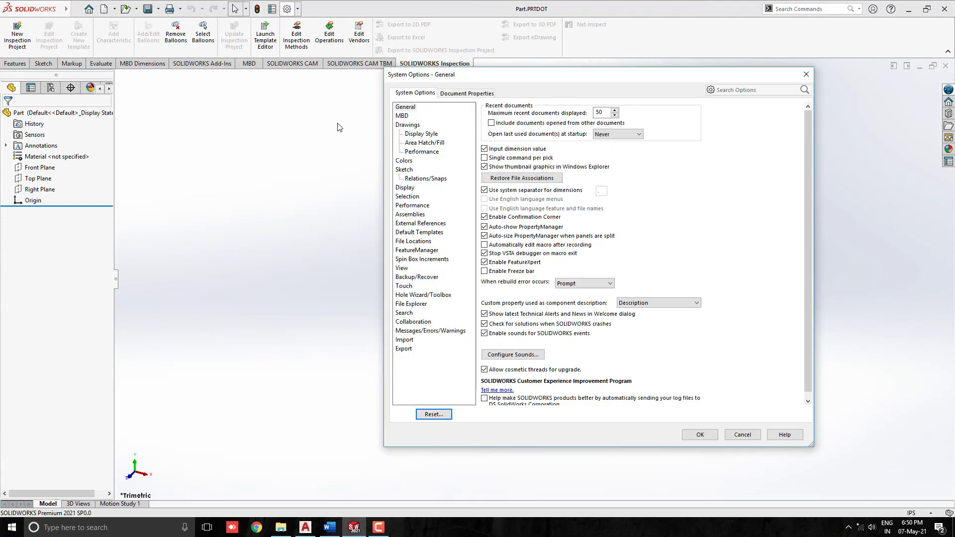
left_click(466, 93)
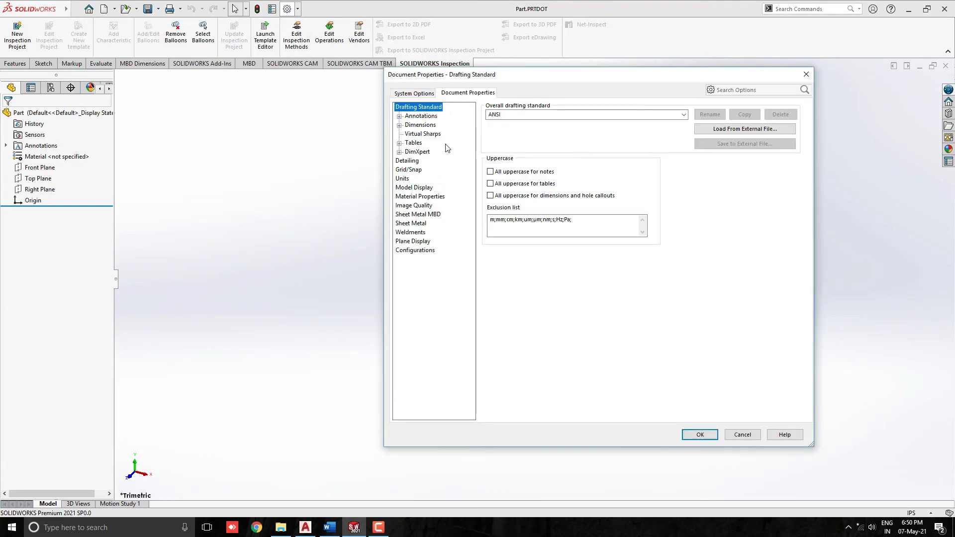
left_click(403, 178)
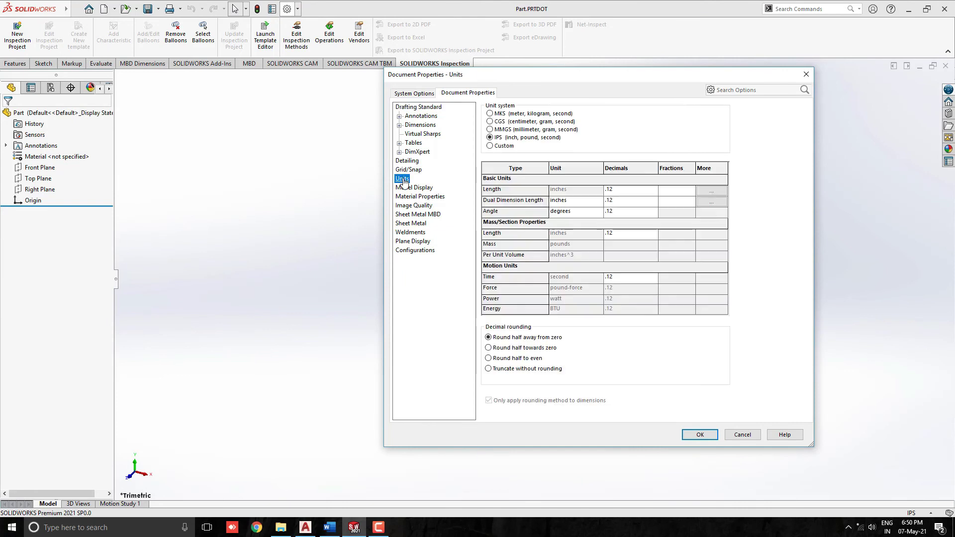
left_click(489, 128)
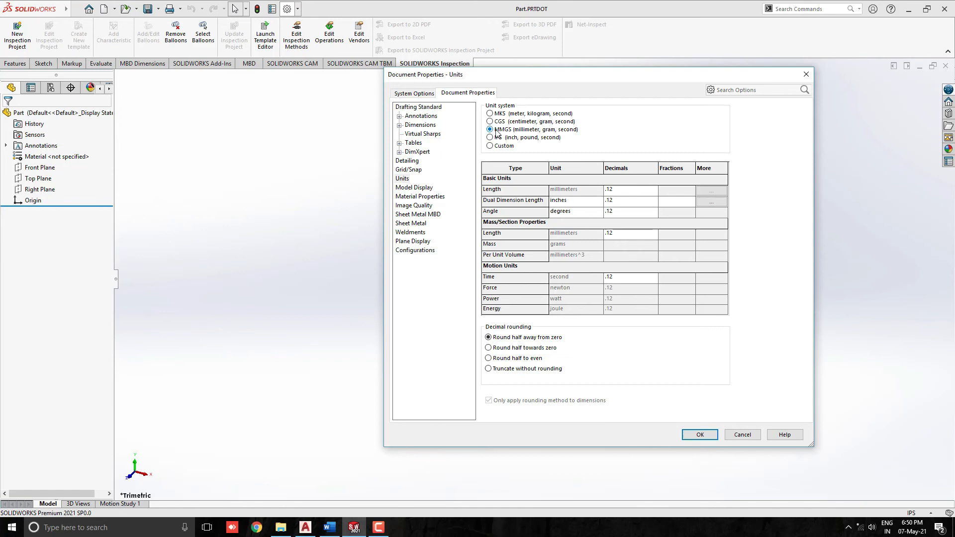
left_click(700, 434)
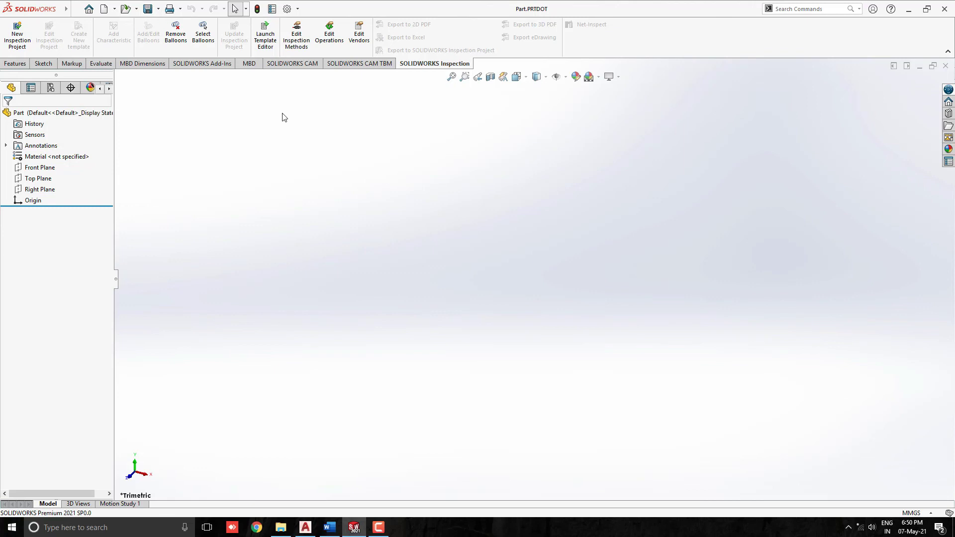
Step: Close the template, create a new part, and select Front Plane for sketching
left_click(945, 66)
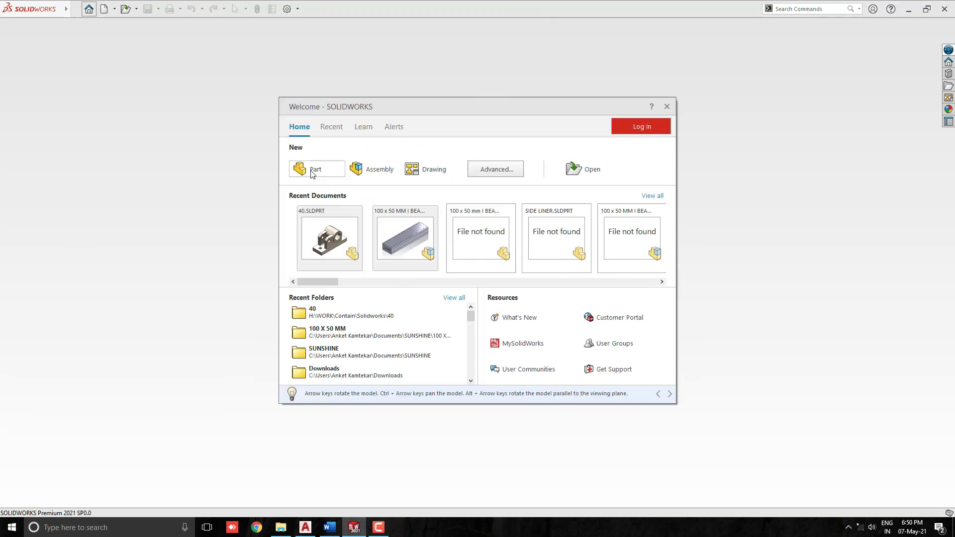
left_click(311, 172)
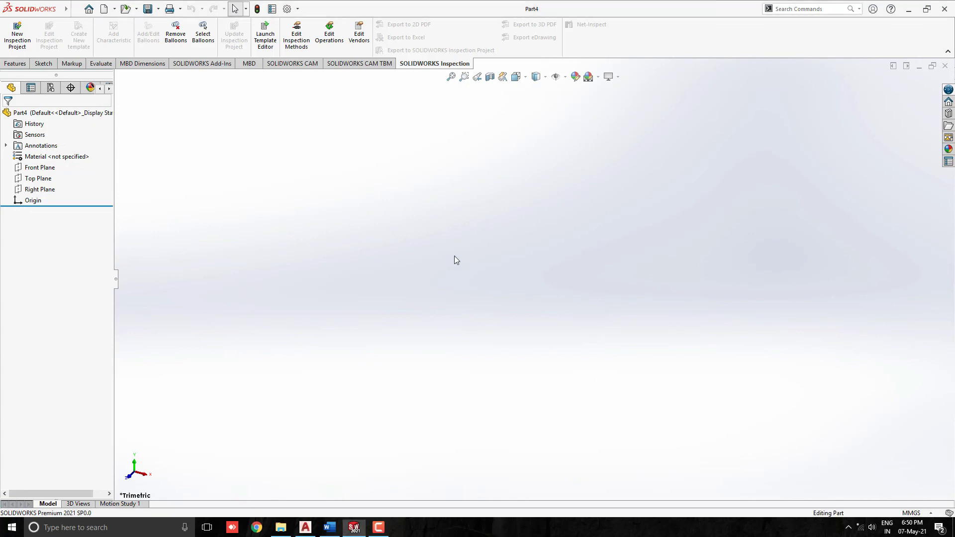
left_click(43, 167)
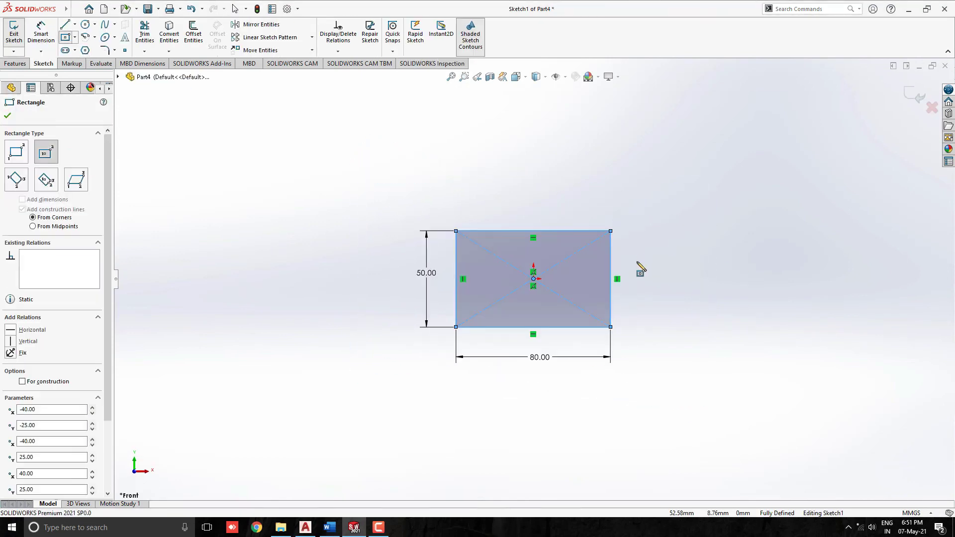